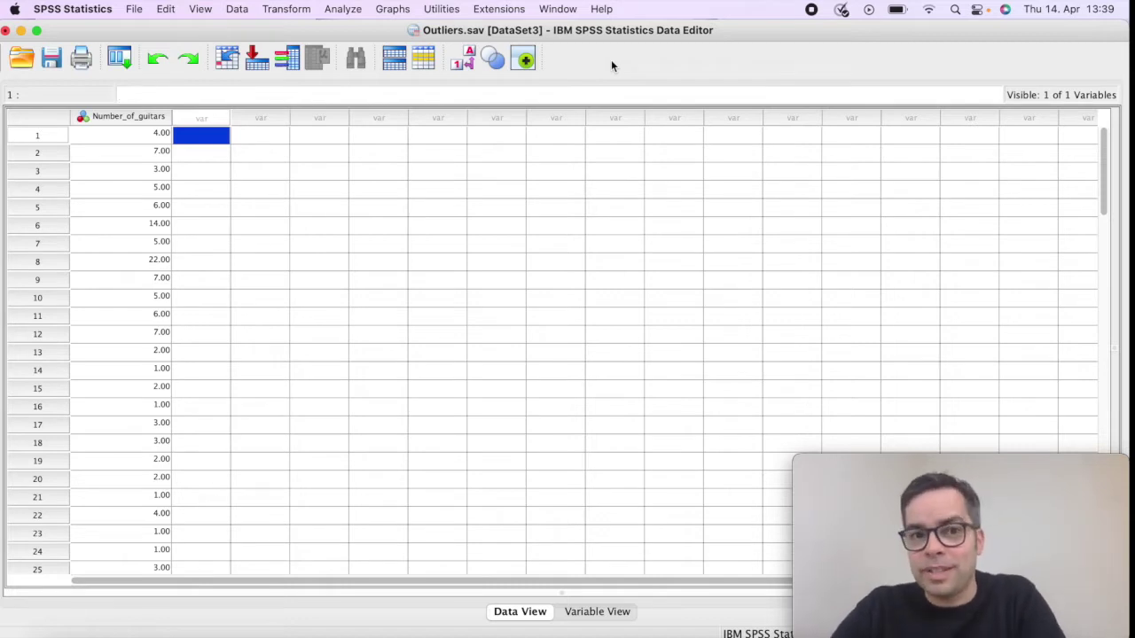
Step: Open Analyze > Descriptive Statistics > Explore for the guitar data
left_click(345, 11)
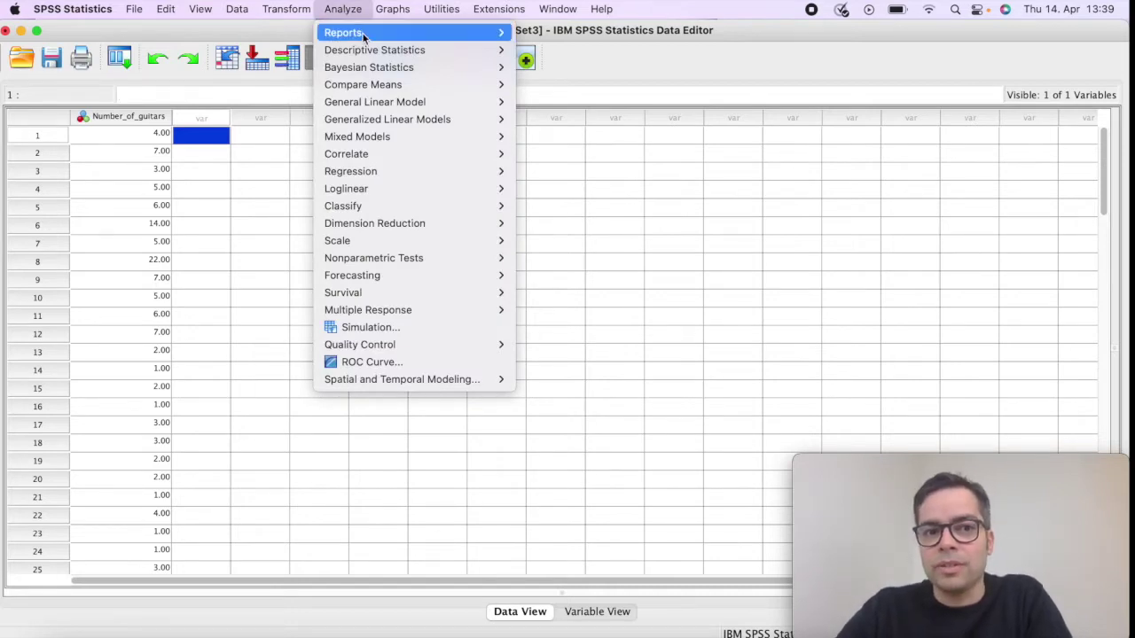
mouse_move(388, 52)
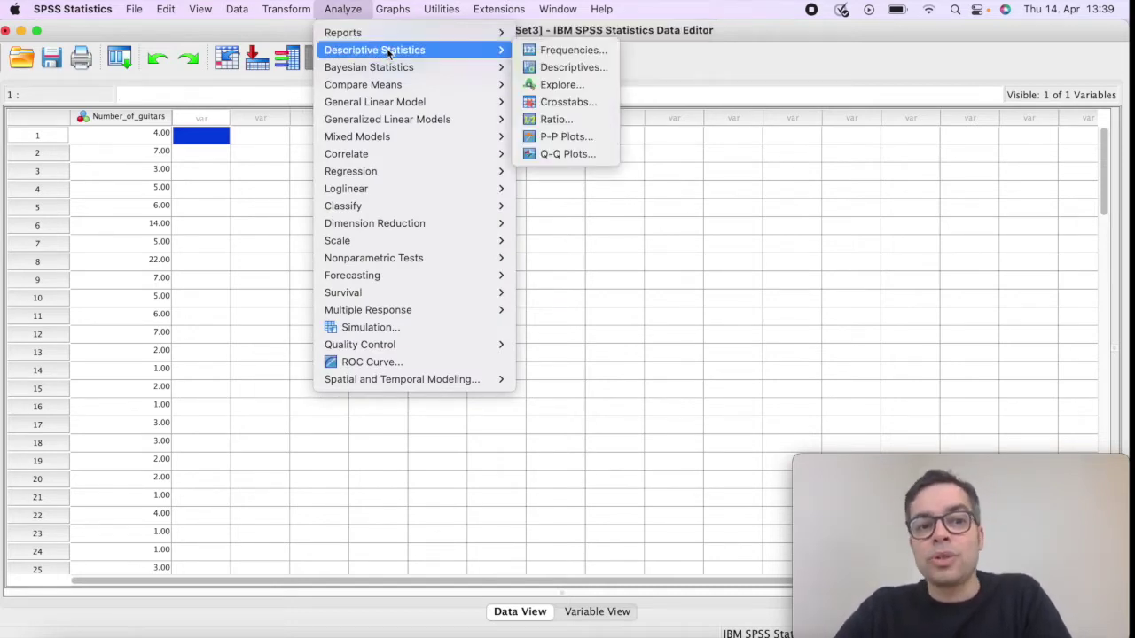
left_click(555, 85)
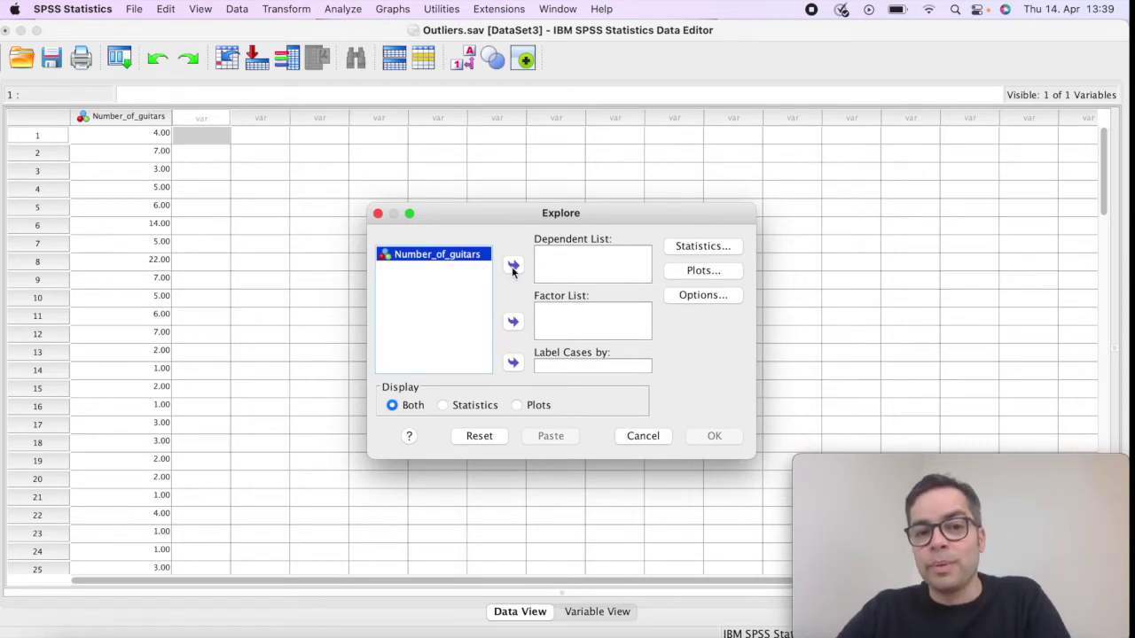
Step: Make Number_of_guitars the dependent variable and request an Outliers listing under Statistics
left_click(513, 266)
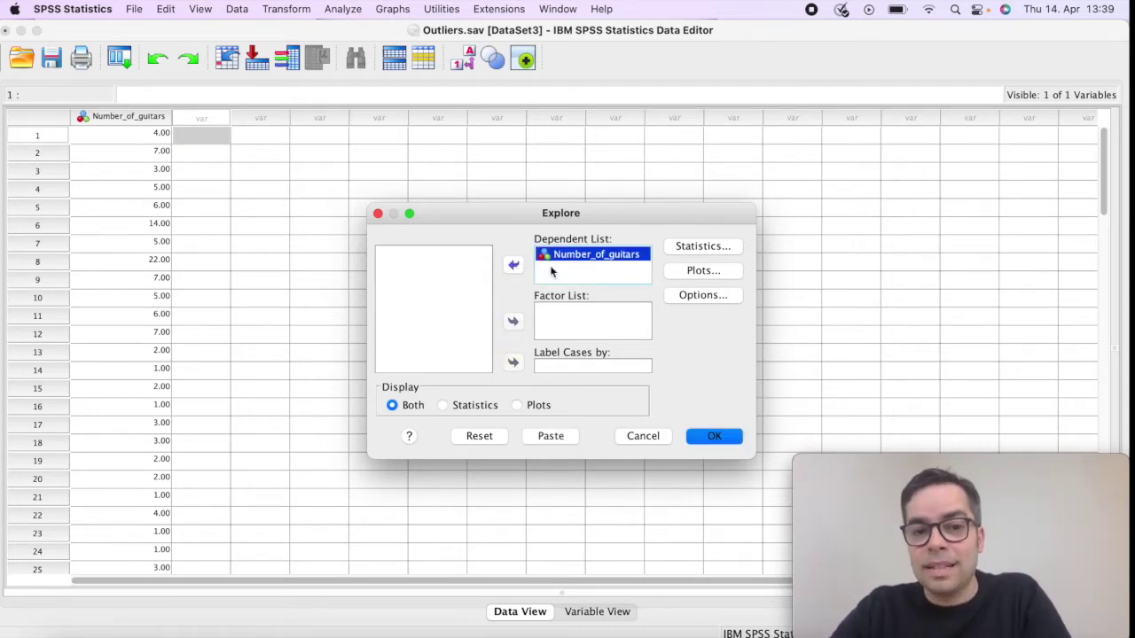
left_click(697, 246)
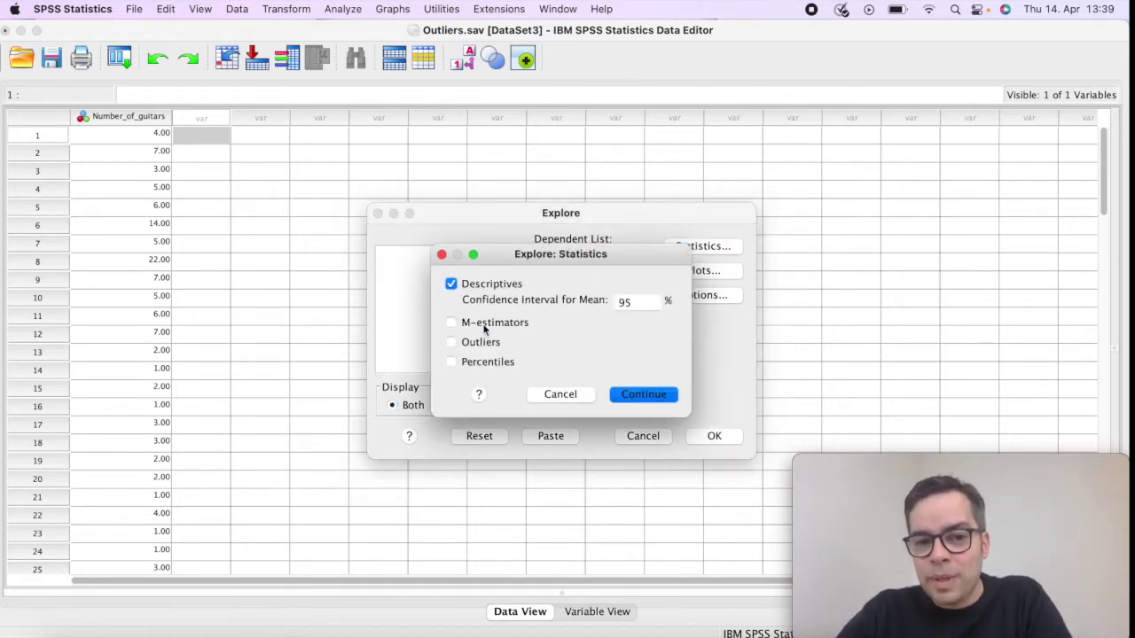
left_click(452, 342)
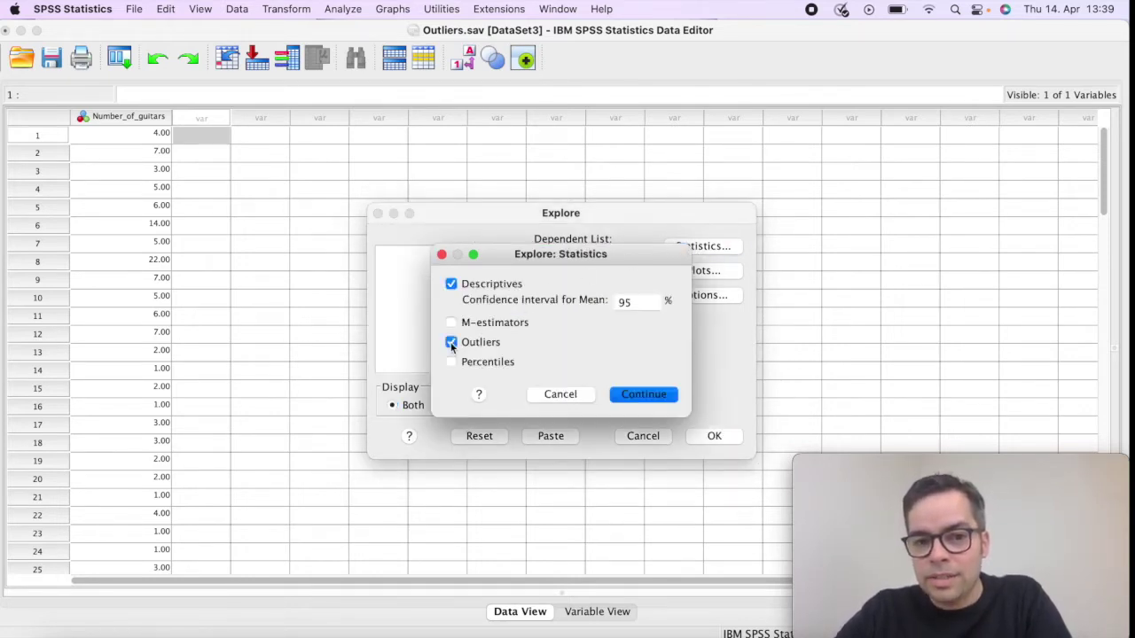
left_click(641, 397)
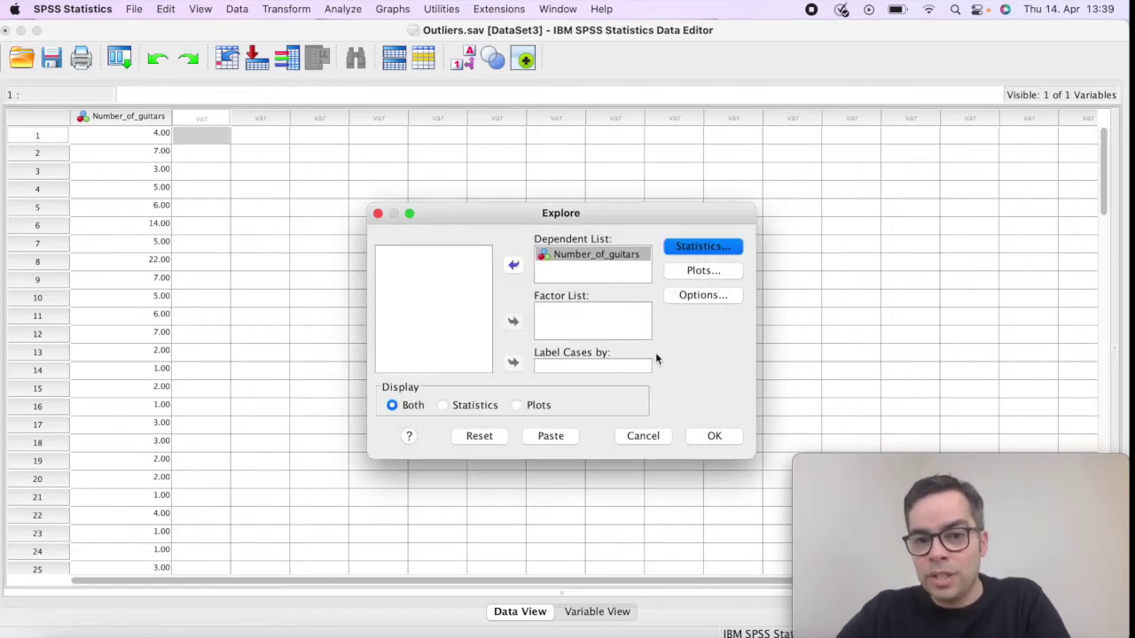
Step: Set the Explore plots to a histogram instead of a stem-and-leaf plot
left_click(689, 272)
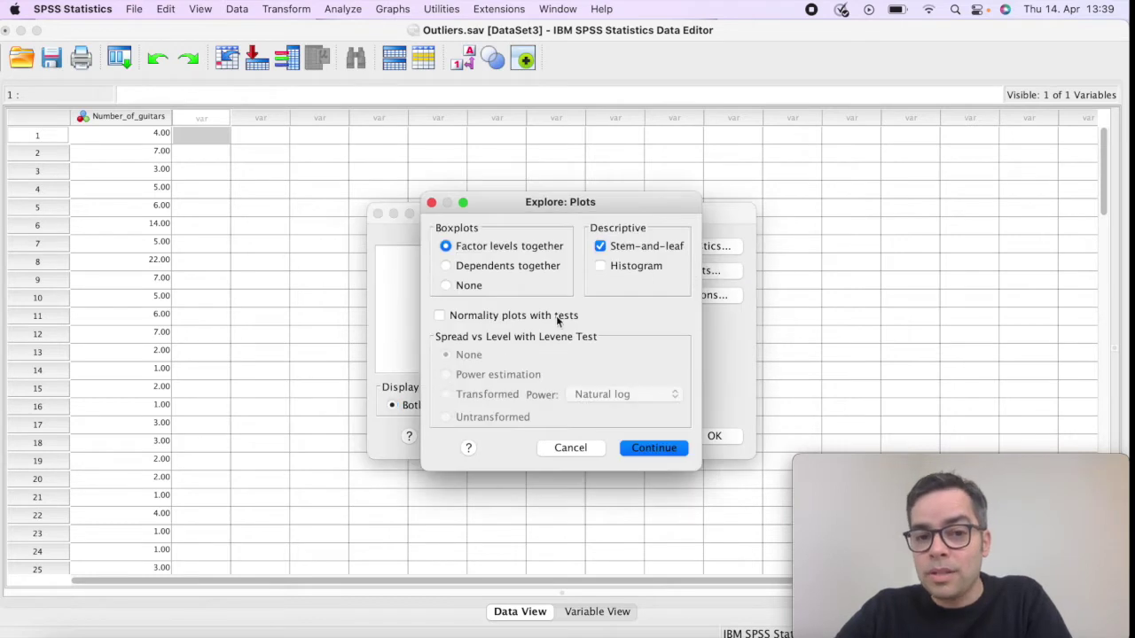
left_click(602, 267)
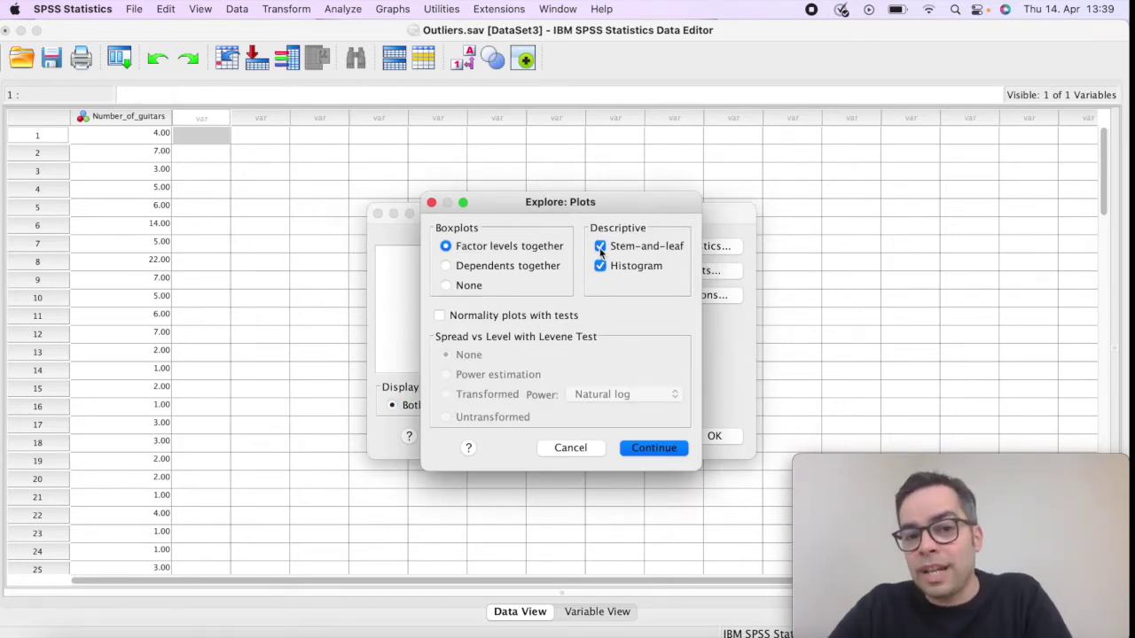
left_click(600, 249)
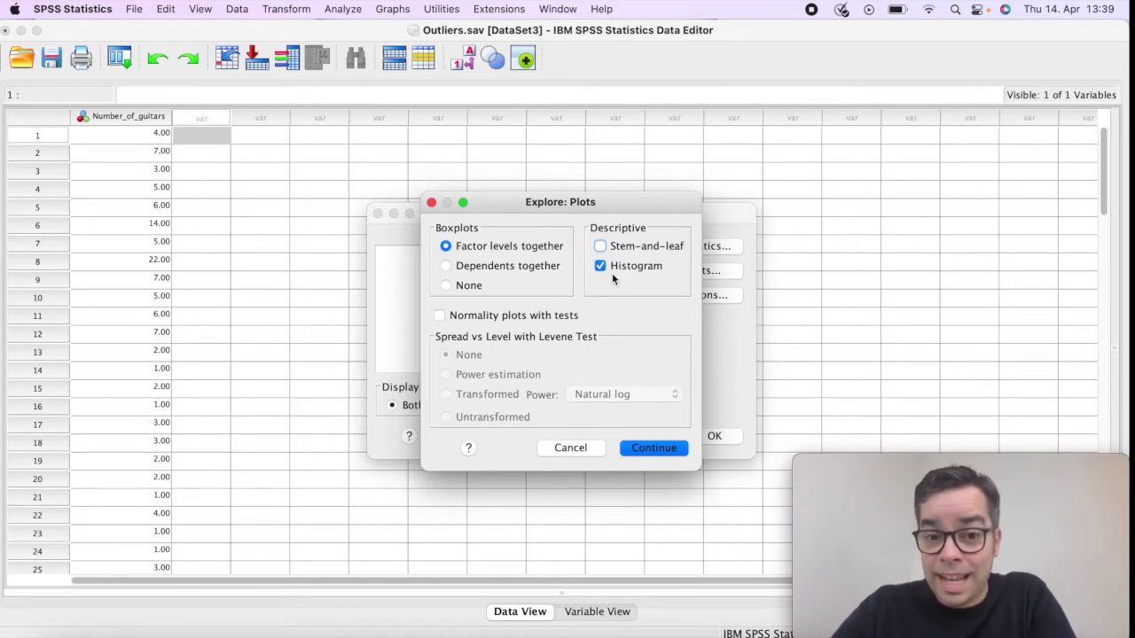
left_click(641, 453)
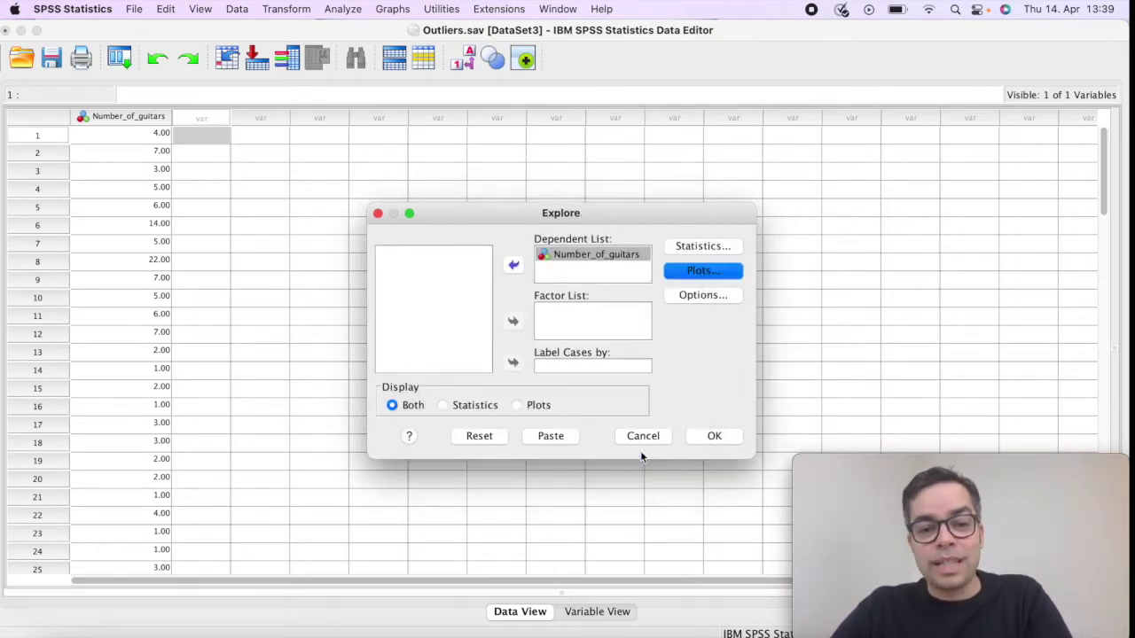
Step: Run Explore and select the resulting boxplot that flags cases 6 and 8 as outliers
left_click(707, 437)
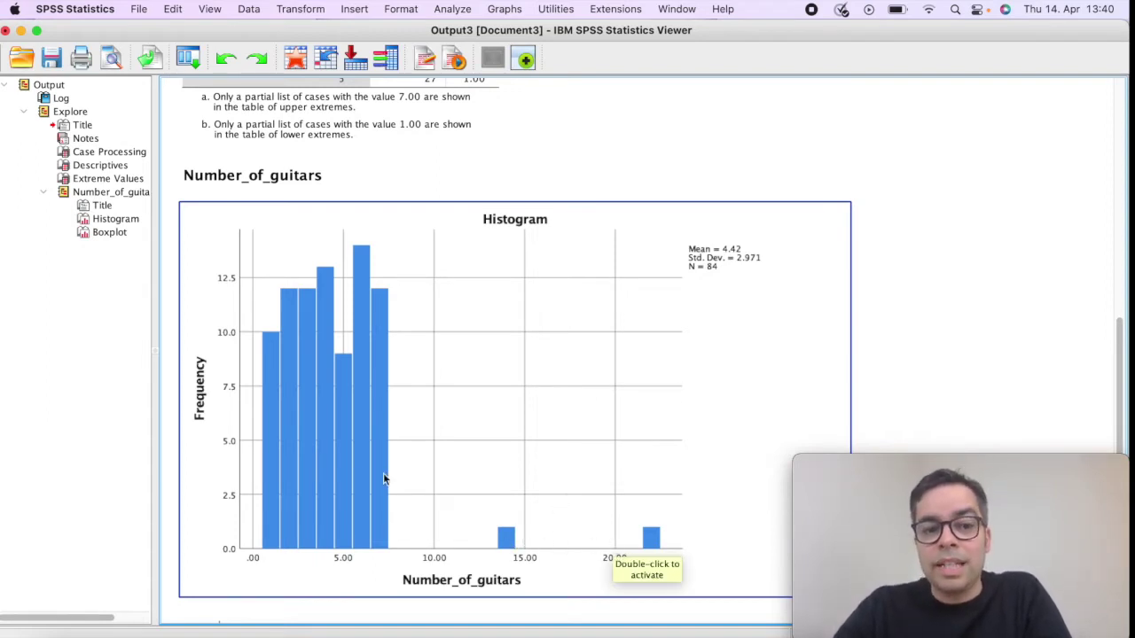
scroll(483, 347, "down", 10)
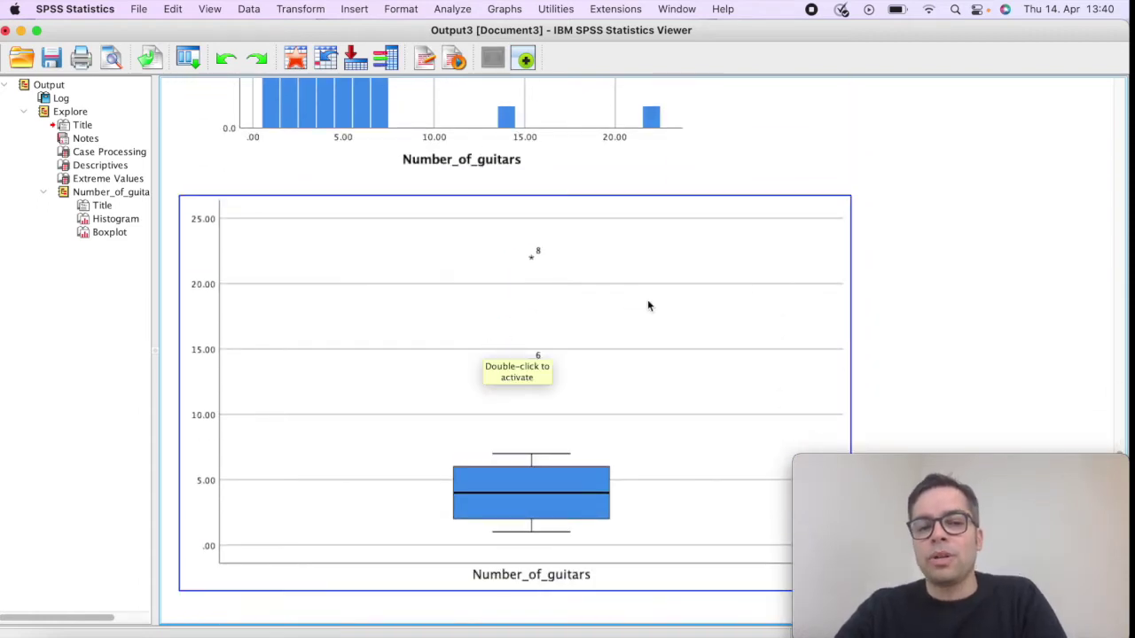
left_click(891, 264)
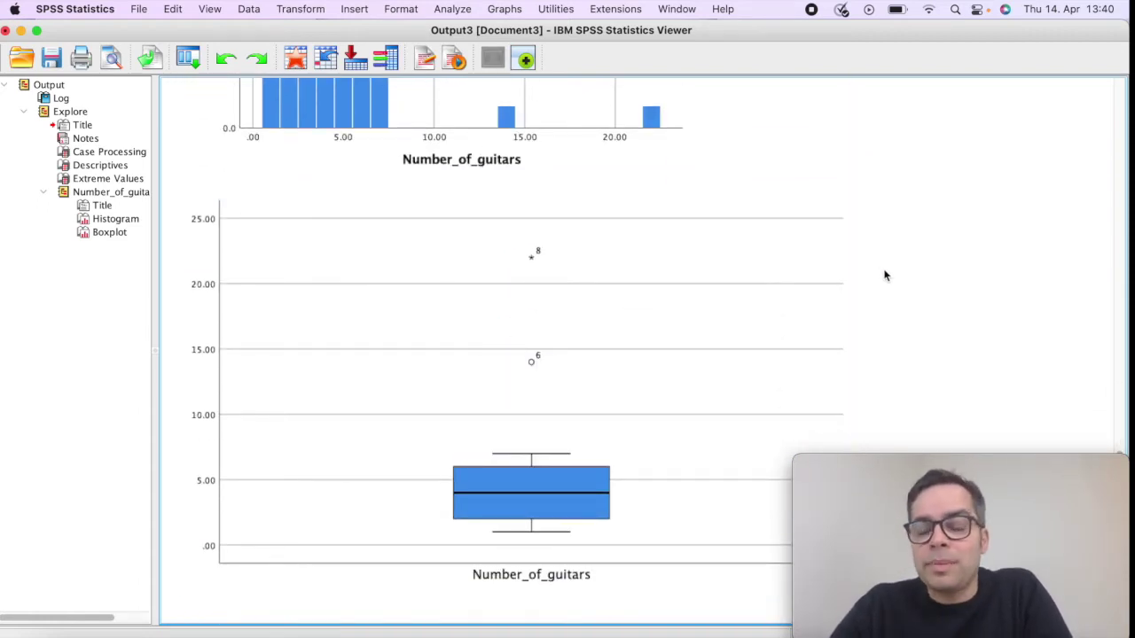
left_click(817, 301)
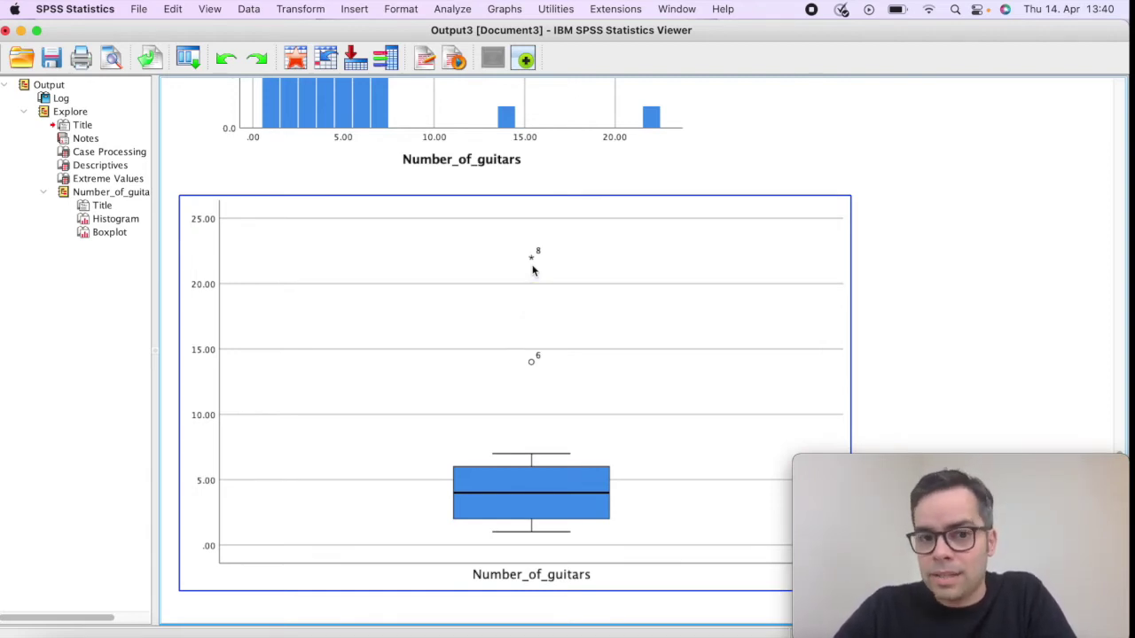
Step: In the Outliers.sav data, confirm case 6 holds 14.00 and case 8 holds 22.00
key("ctrl+Up")
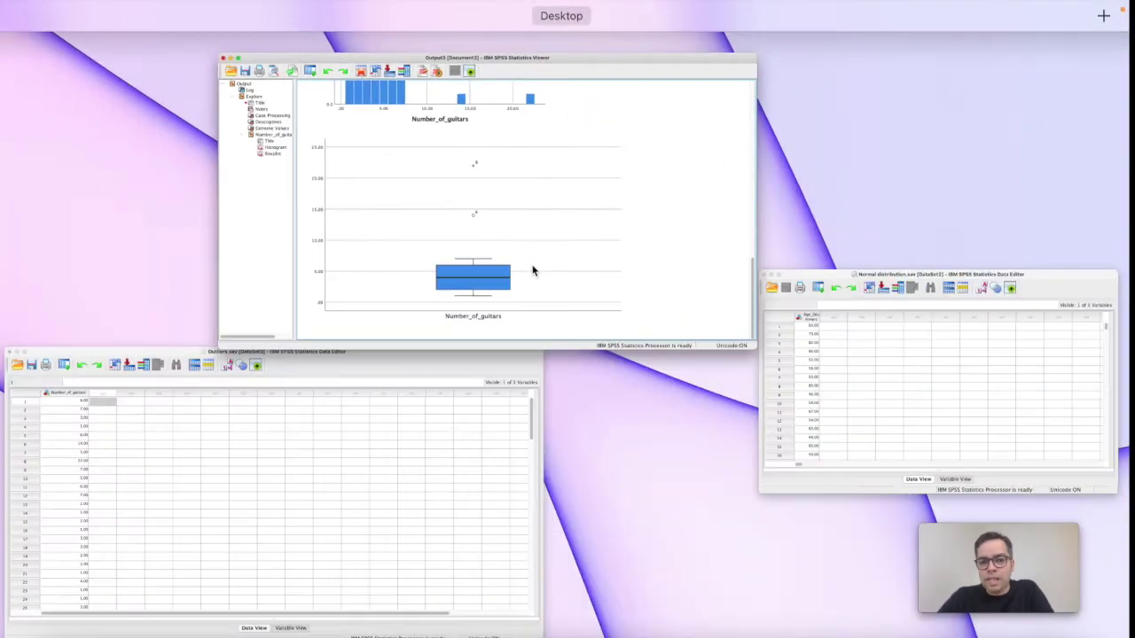
left_click(419, 398)
scroll(133, 252, "down", 1)
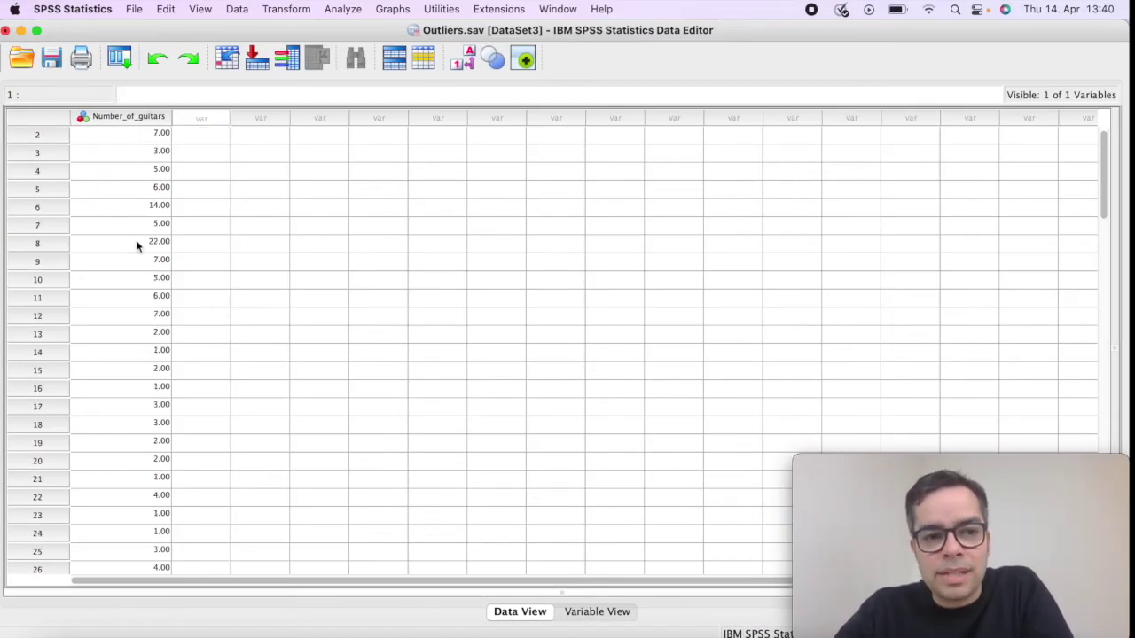
left_click(156, 209)
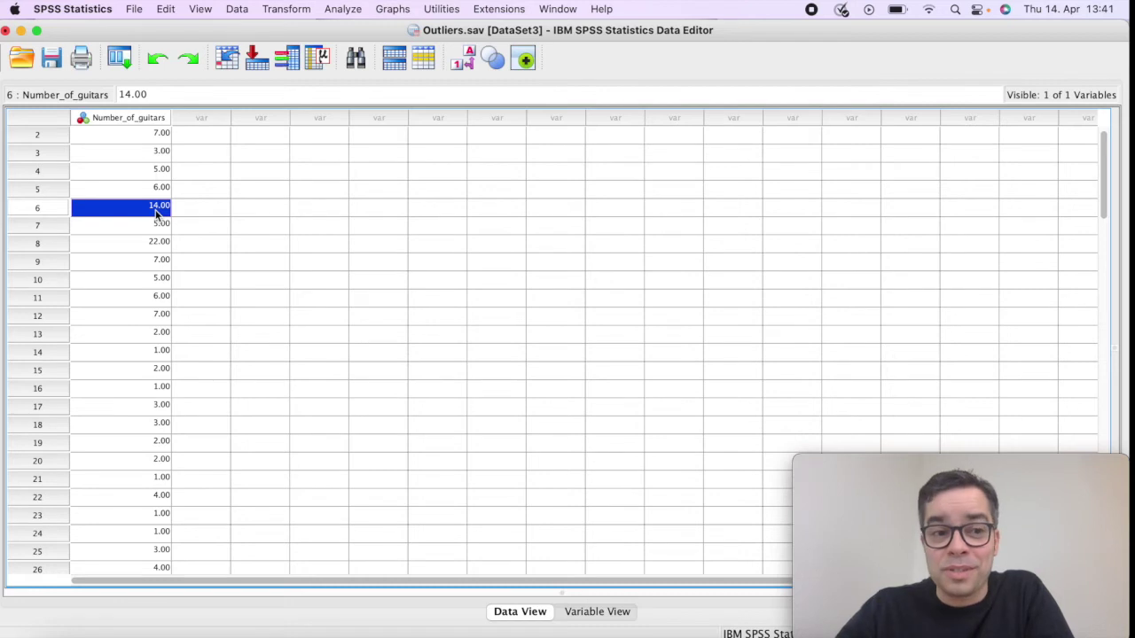
left_click(145, 248)
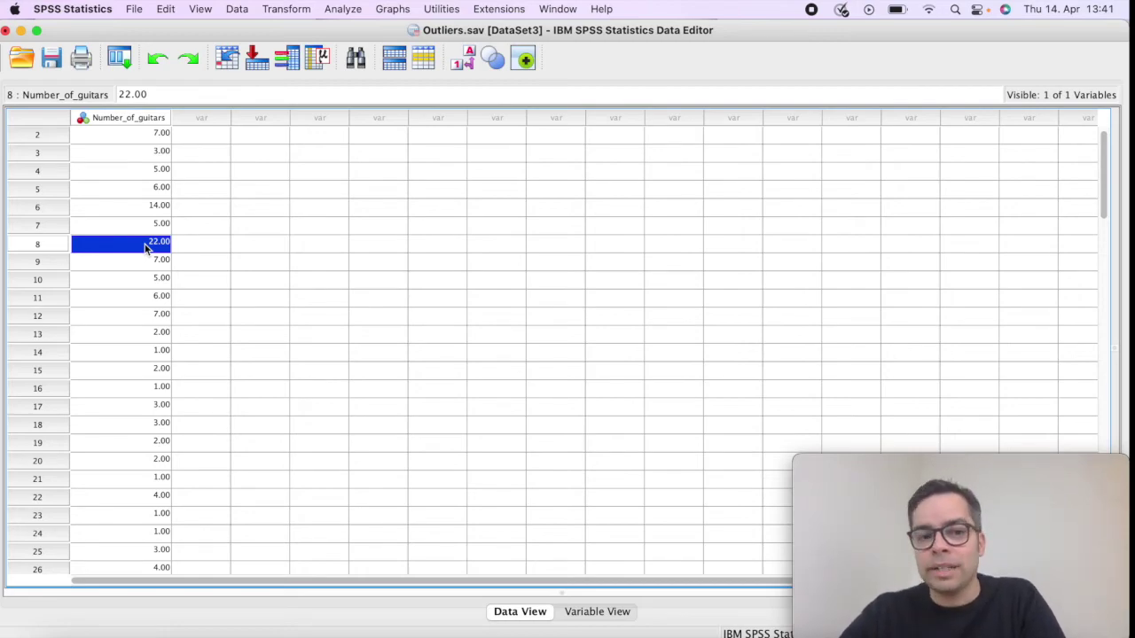
key("ctrl+Up")
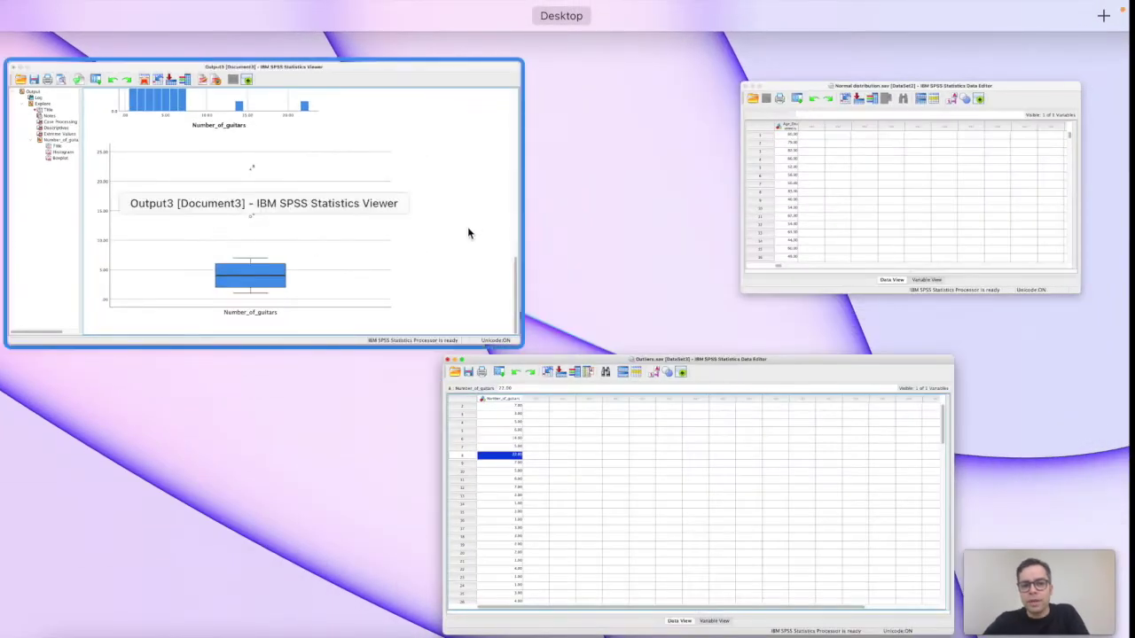
Step: Compare the boxplot with the histogram (mean 4.42, SD 2.971, N = 84) in the output
left_click(468, 233)
left_click(596, 355)
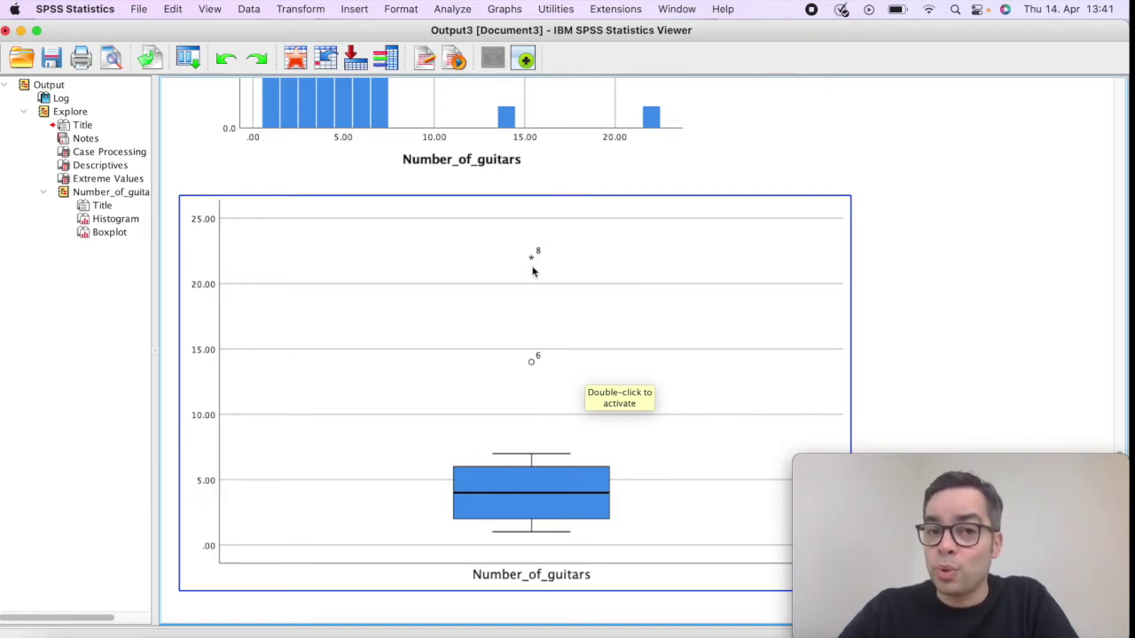
left_click(920, 308)
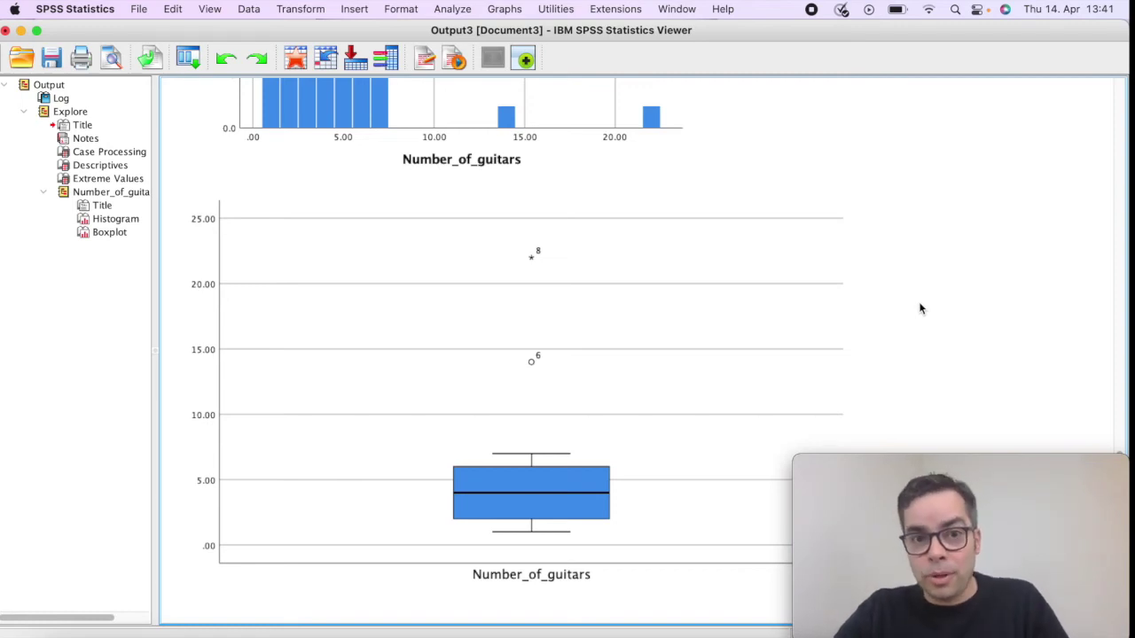
scroll(921, 307, "up", 5)
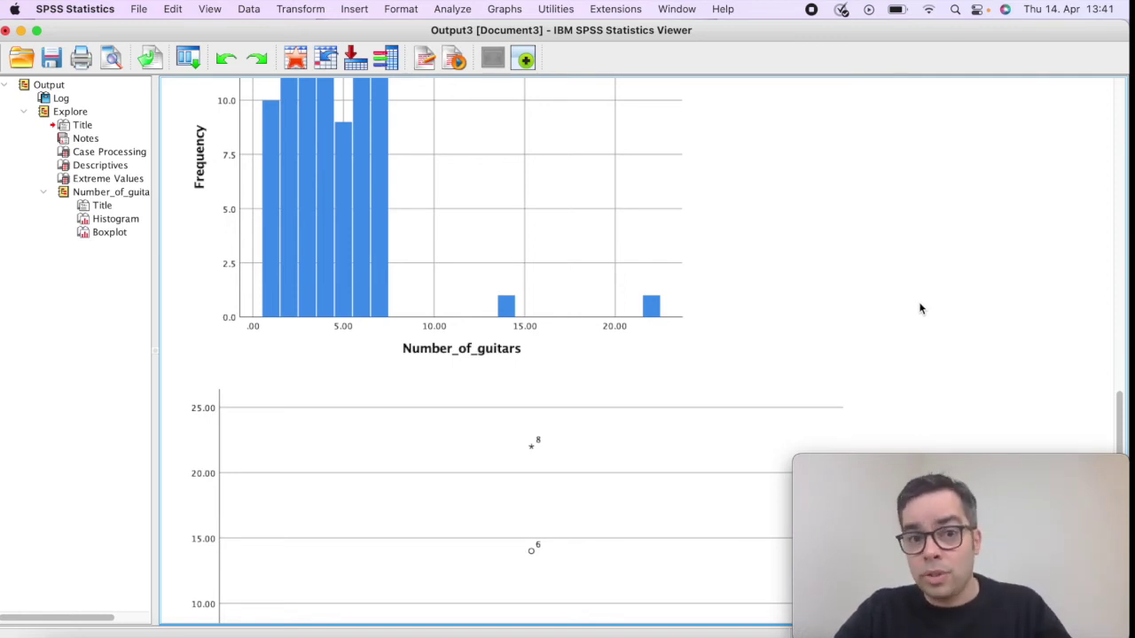
scroll(921, 308, "down", 3)
left_click(661, 310)
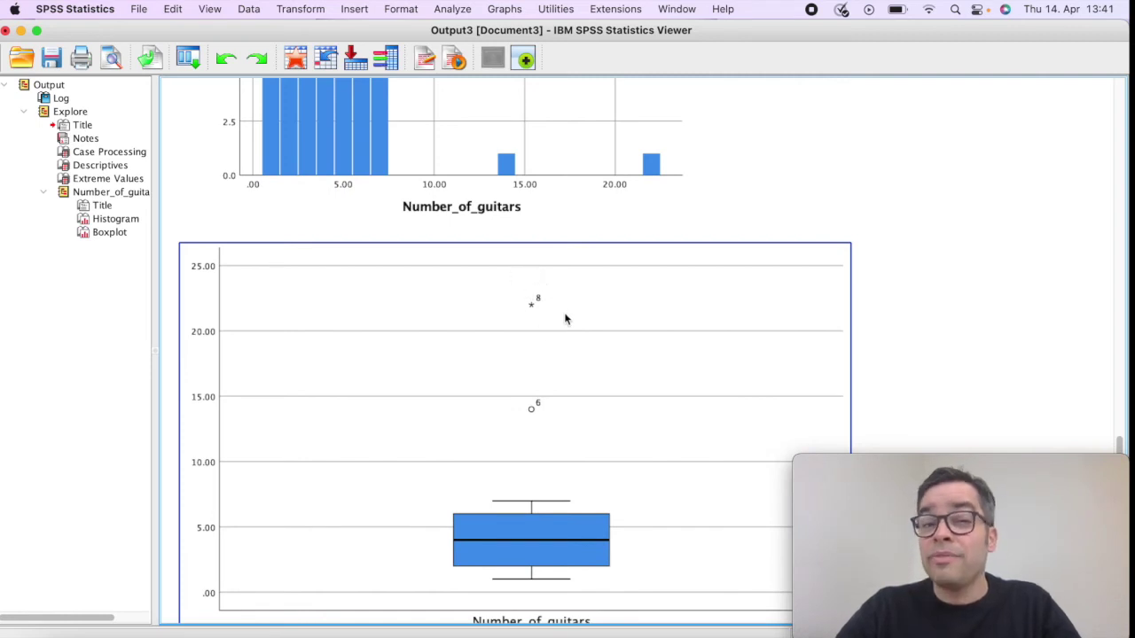
scroll(685, 326, "up", 8)
left_click(684, 327)
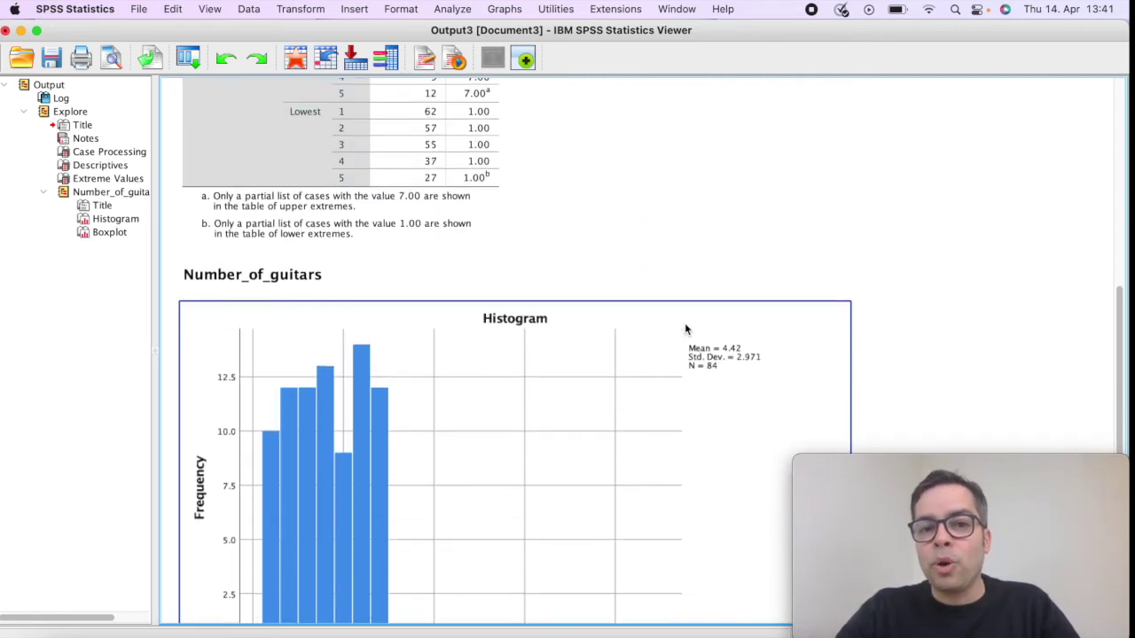
scroll(685, 329, "down", 1)
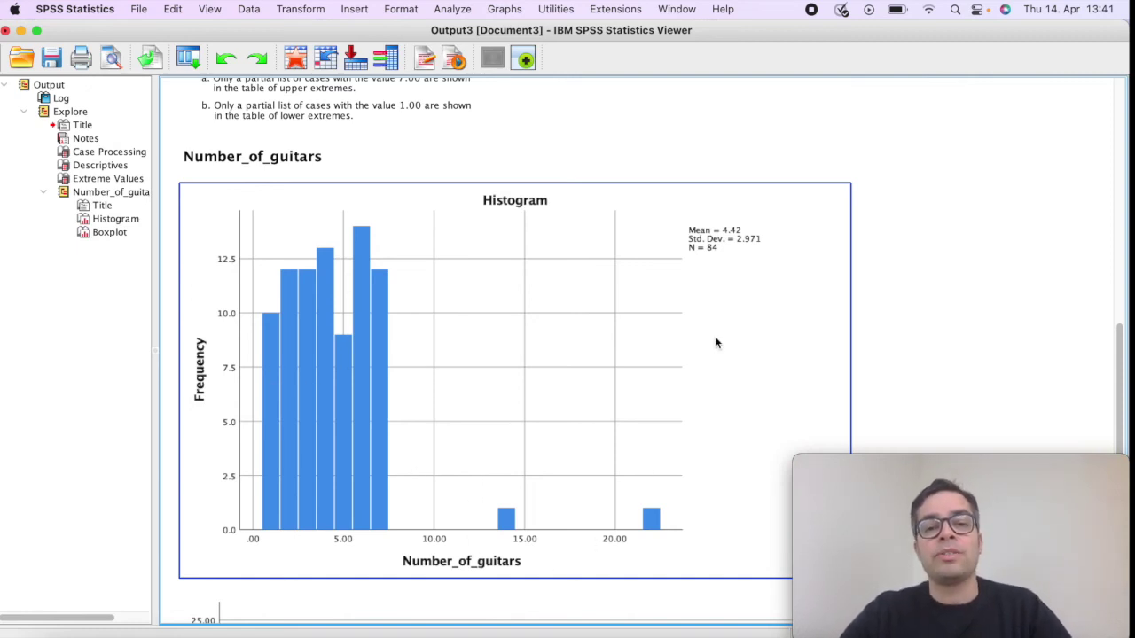
left_click(855, 324)
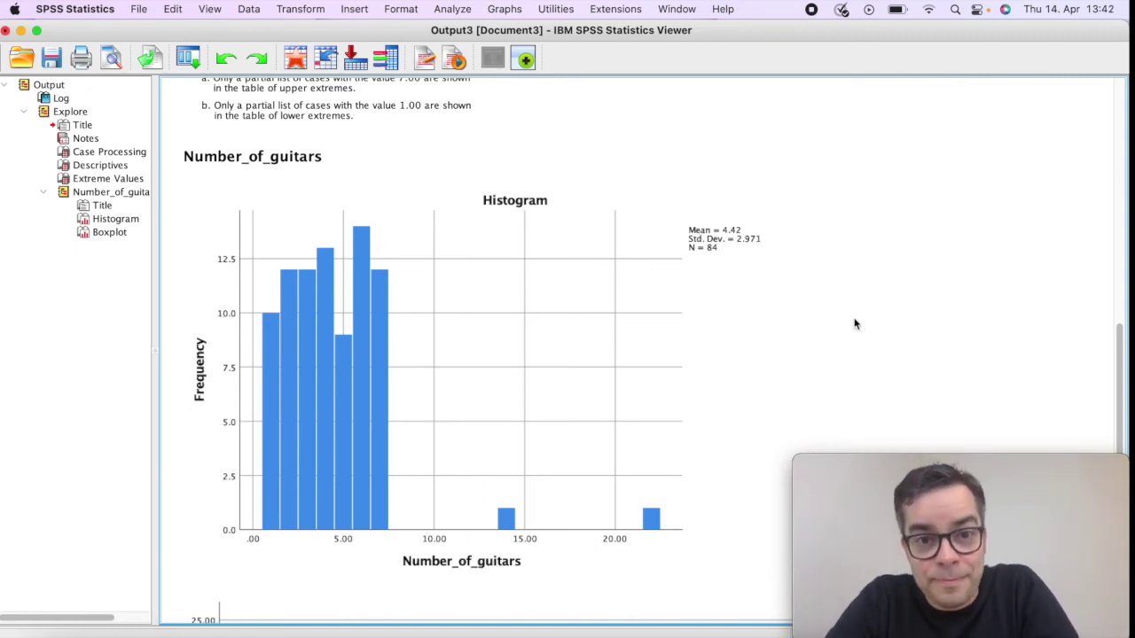